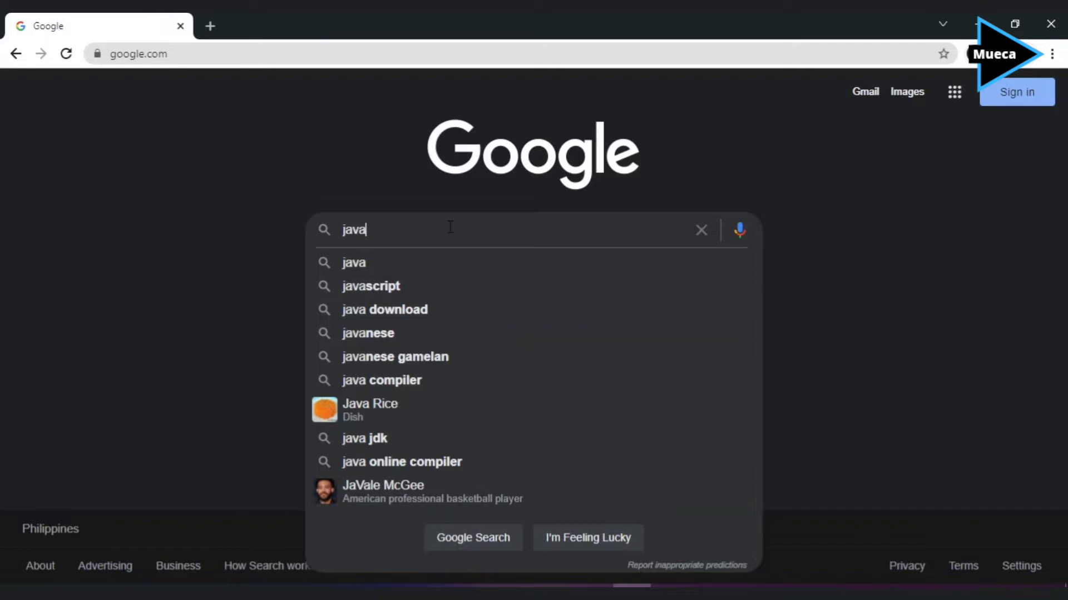
Search Google for 'java jdk download' using the suggested query.
type("se")
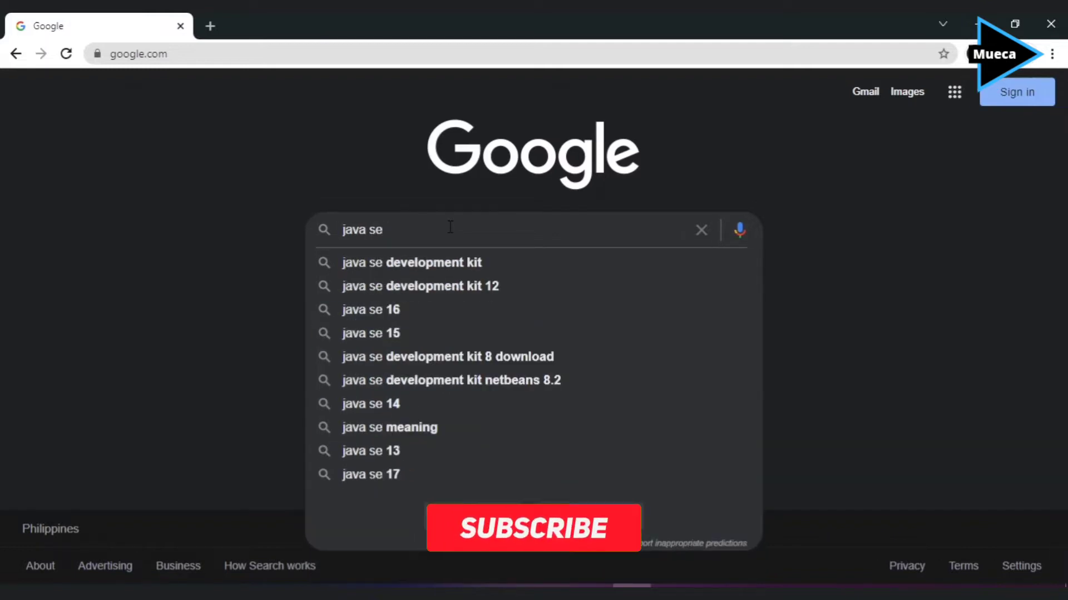
key("BackSpace")
key("BackSpace")
type("jdk")
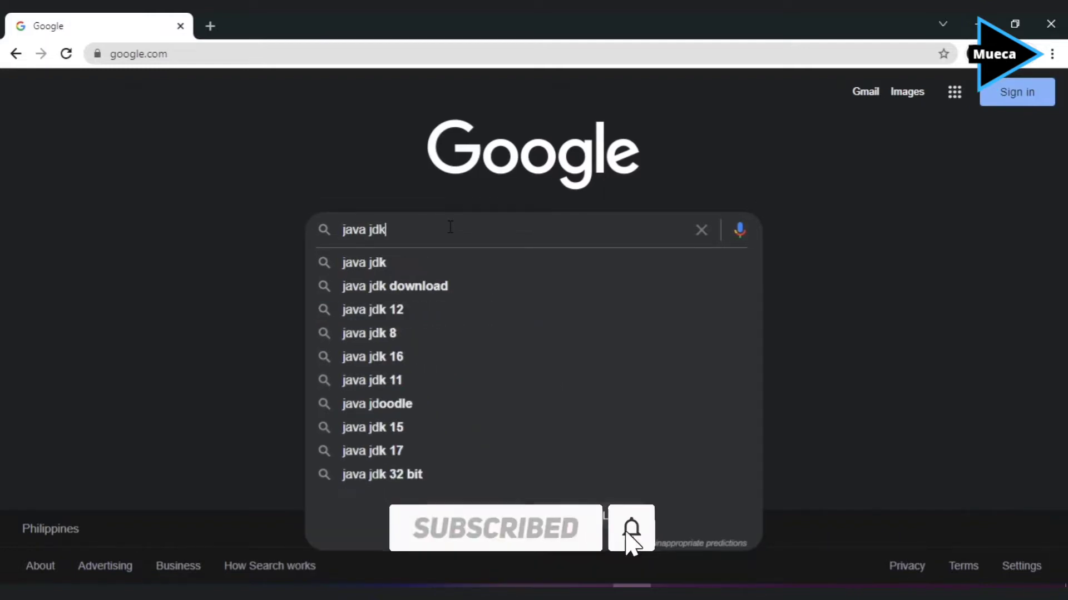
key("Down")
key("Return")
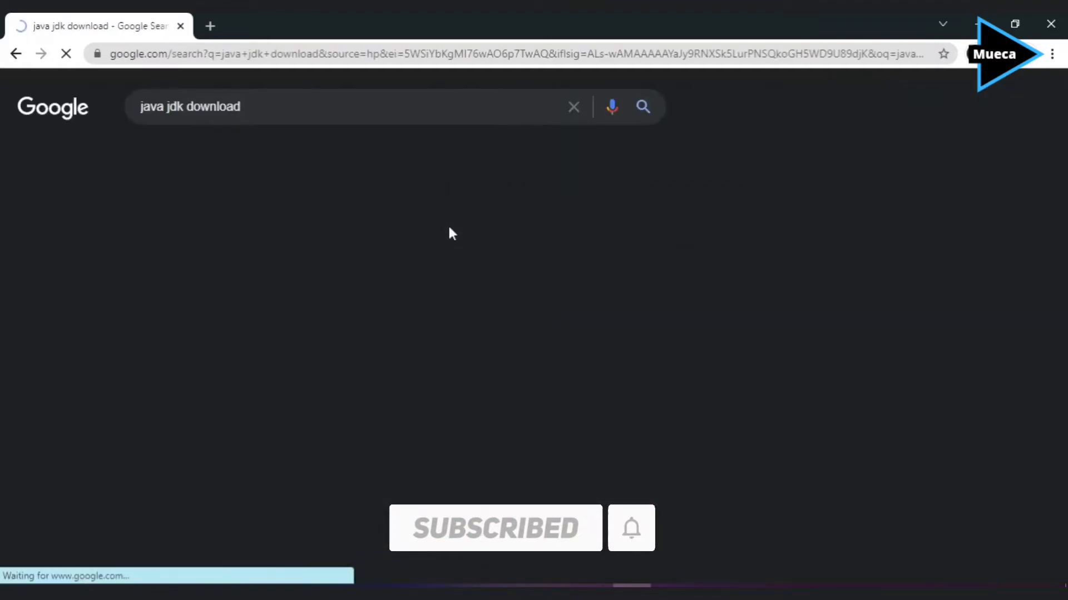
scroll(329, 267, "down", 1)
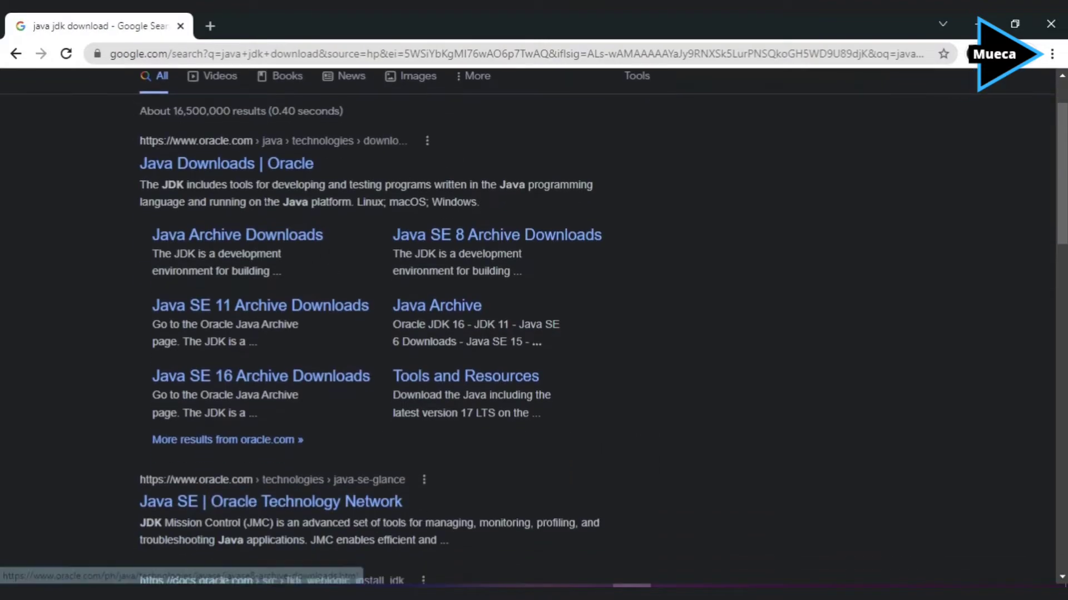
Open Oracle's Java Downloads page and show the JDK 17 Windows downloads.
left_click(209, 167)
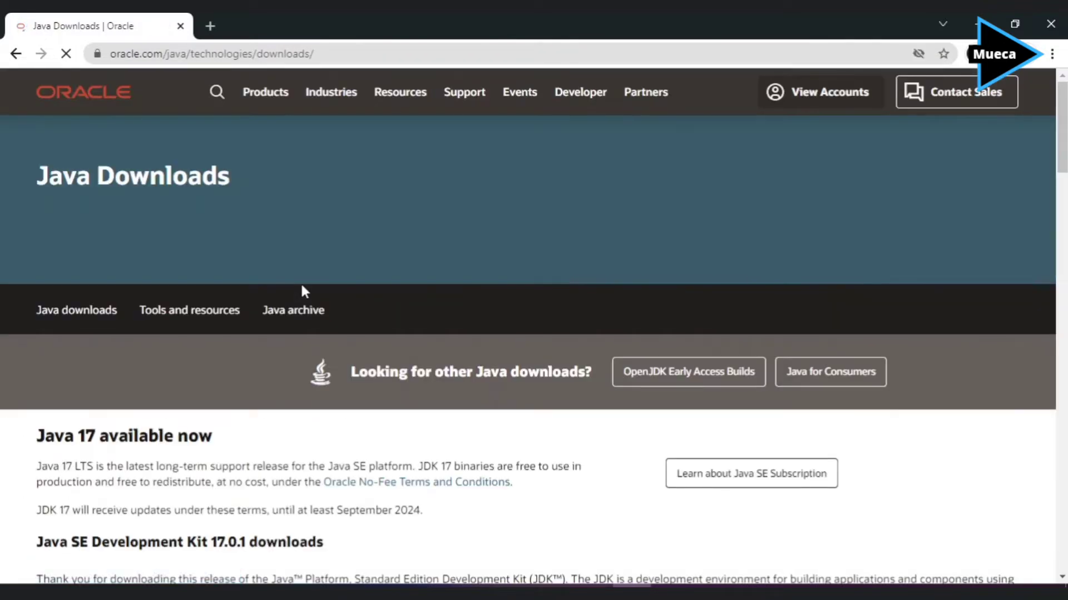
scroll(289, 275, "down", 5)
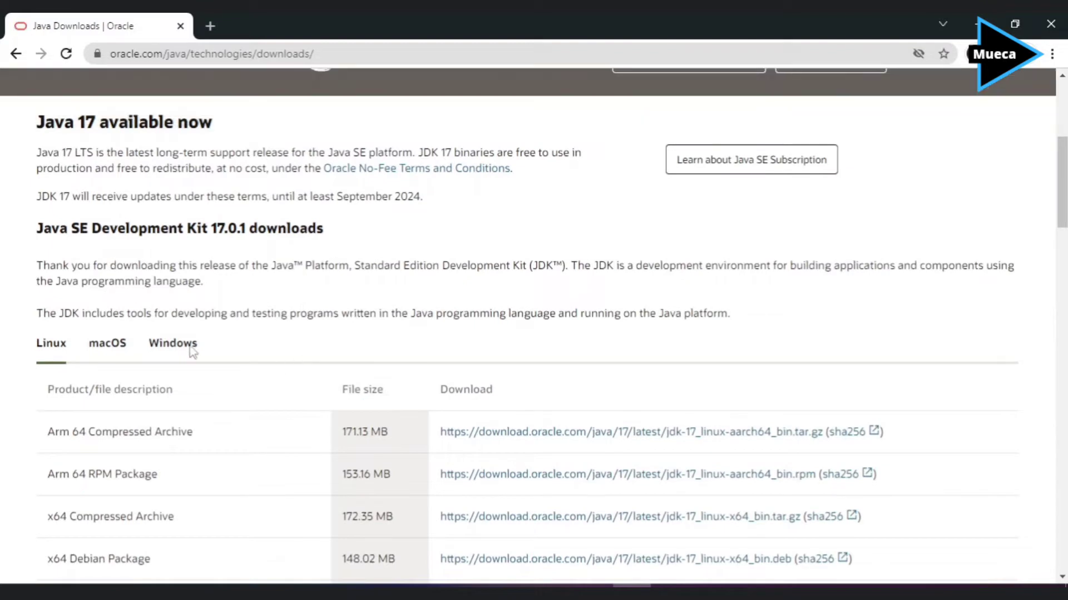
left_click(165, 349)
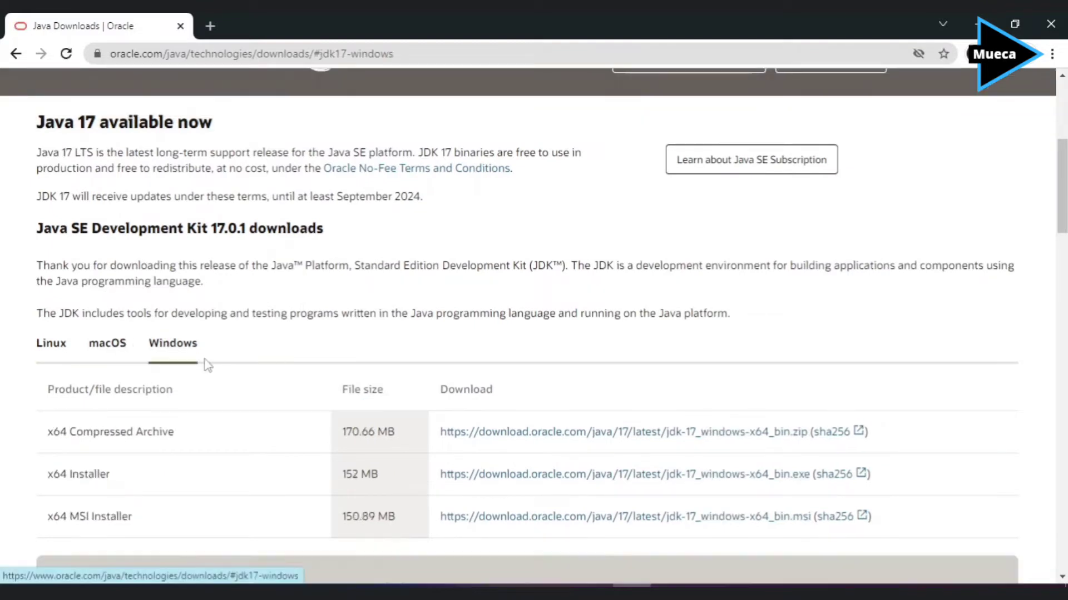
scroll(167, 357, "down", 1)
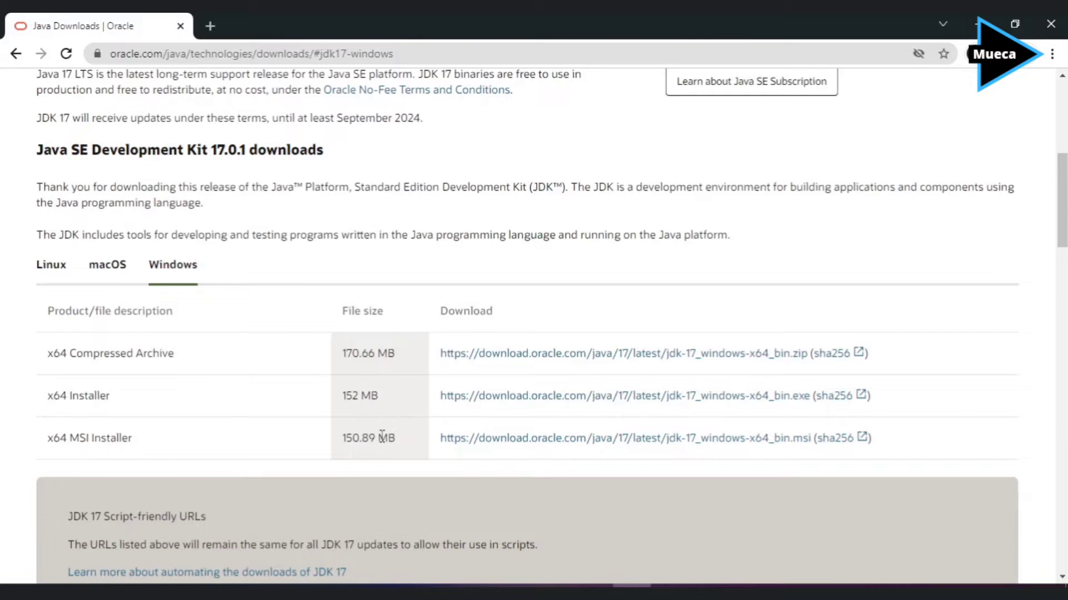
scroll(389, 438, "down", 3)
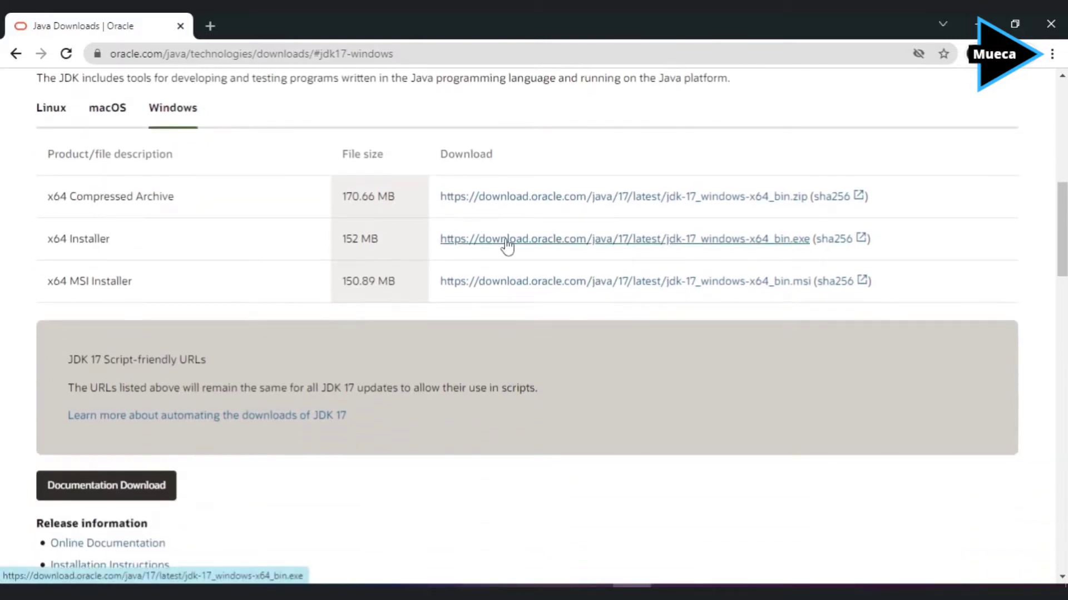
Save the x64 installer jdk-17_windows-x64_bin.exe to Downloads and launch it.
left_click(506, 239)
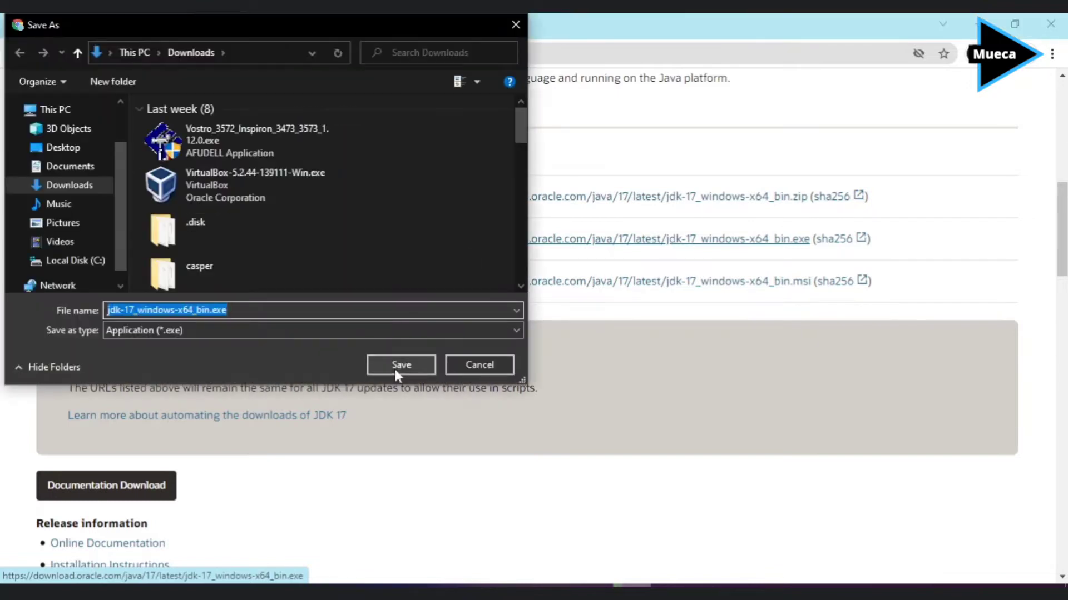
left_click(398, 366)
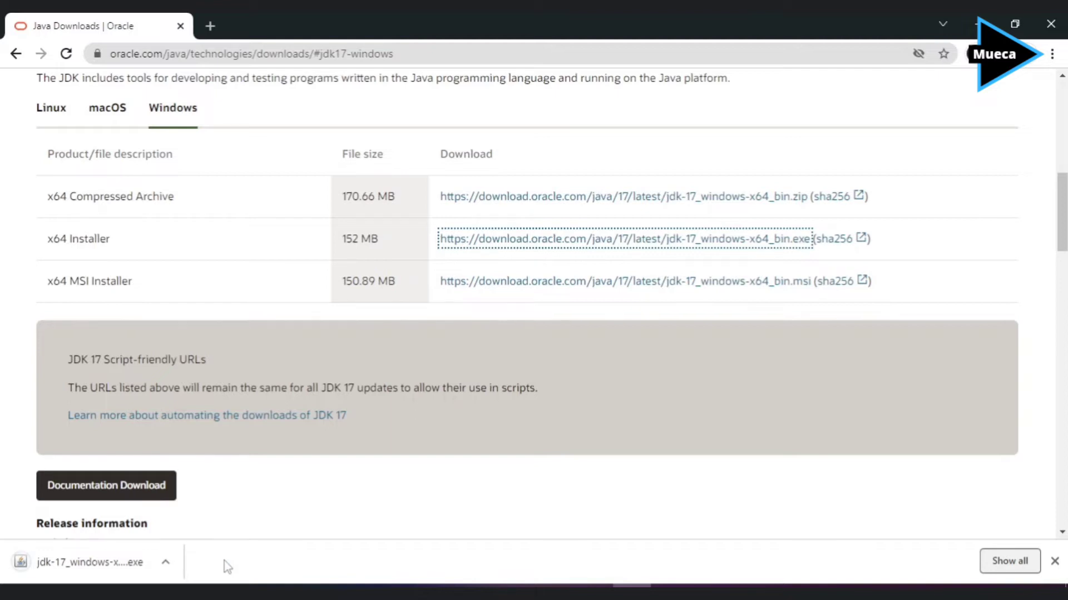
left_click(127, 565)
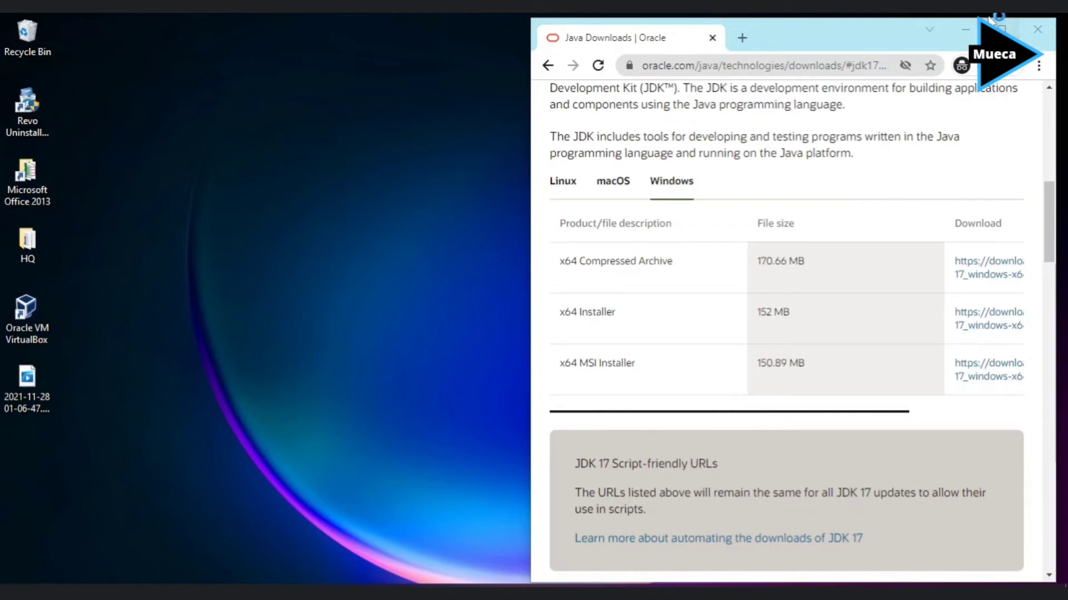
Minimize the browser and install JDK 17.0.1 into the default install folder.
left_click(963, 22)
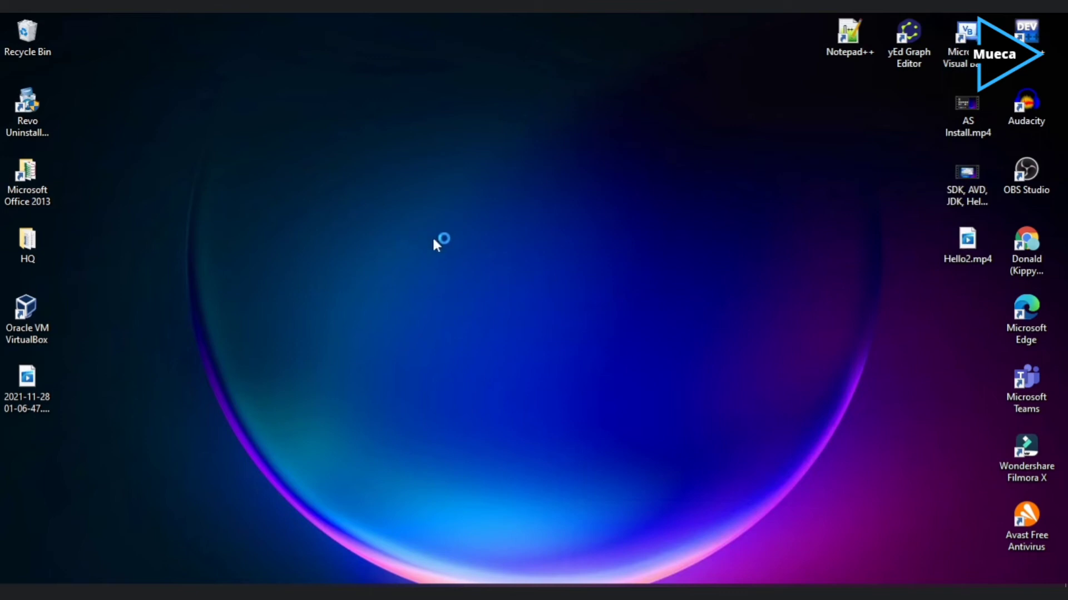
right_click(779, 235)
left_click(817, 282)
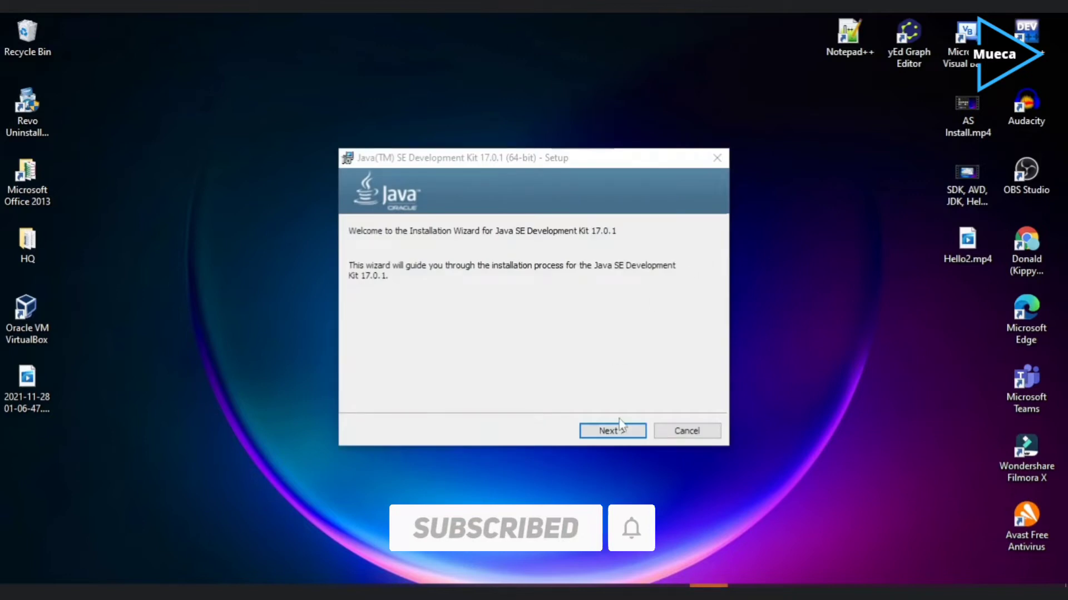
left_click(619, 431)
left_click(613, 431)
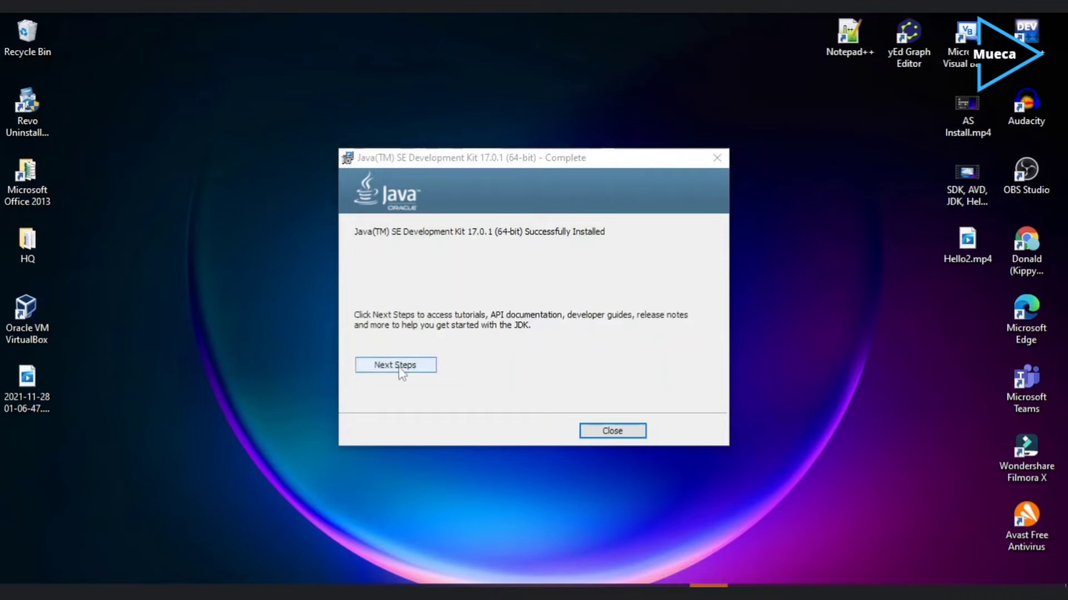
Close the installer and reach Environment Variables through Control Panel's System page.
left_click(603, 430)
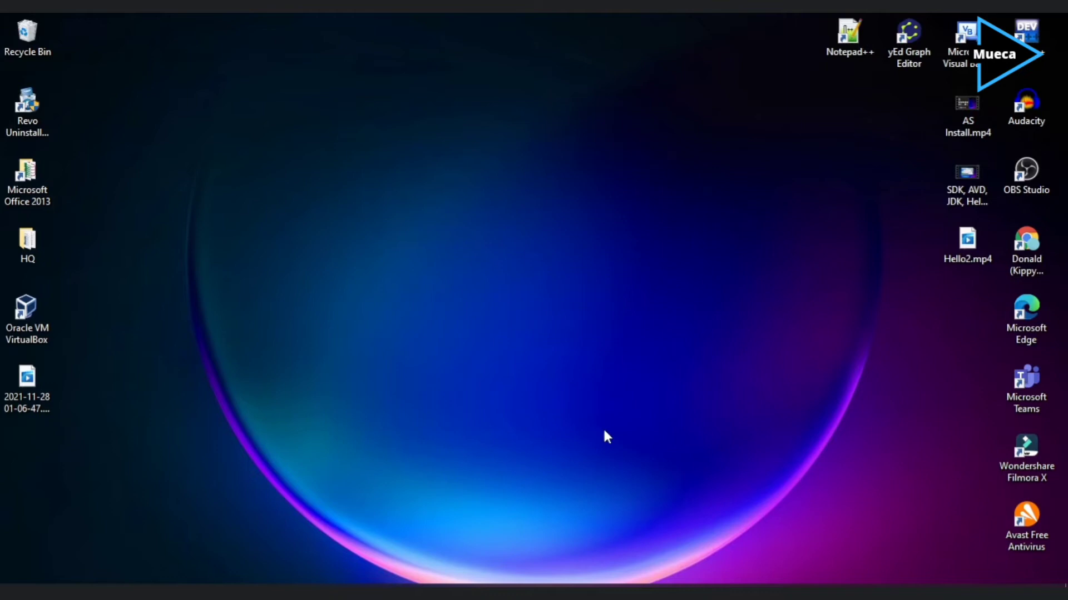
key("super")
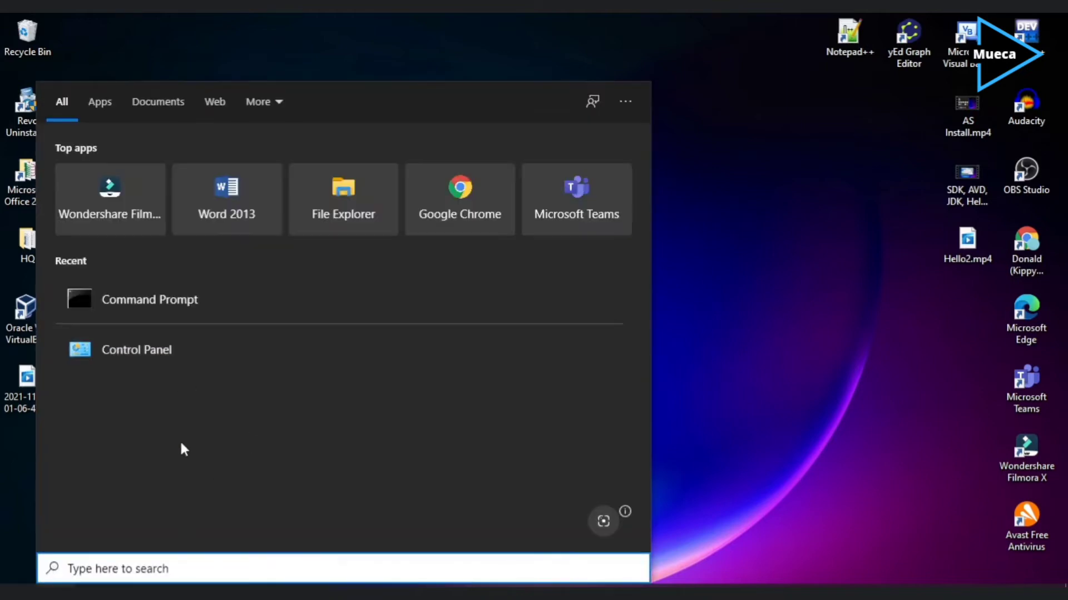
left_click(143, 357)
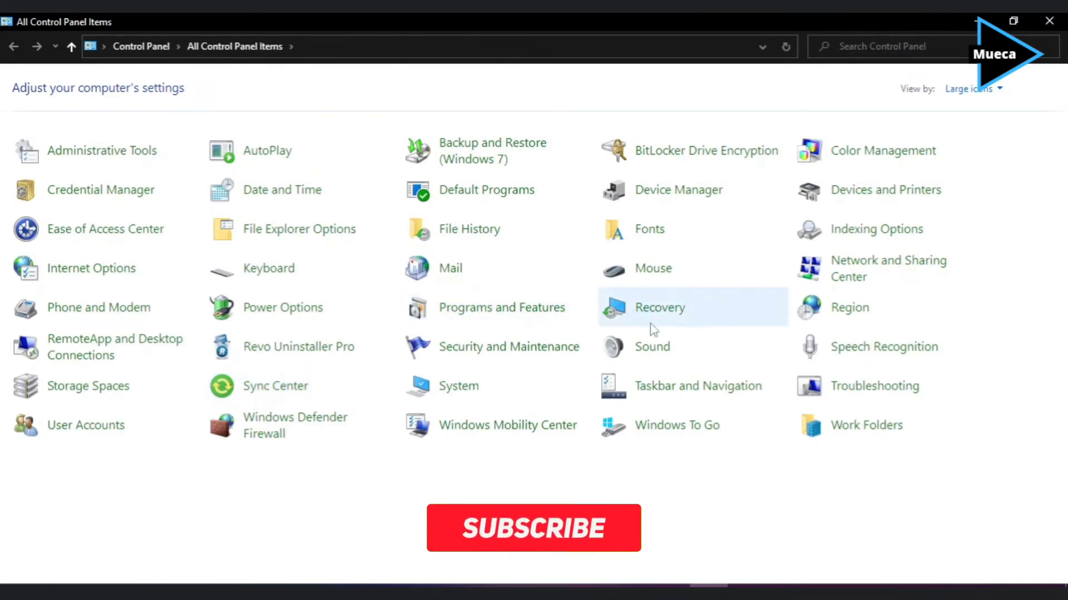
left_click(449, 390)
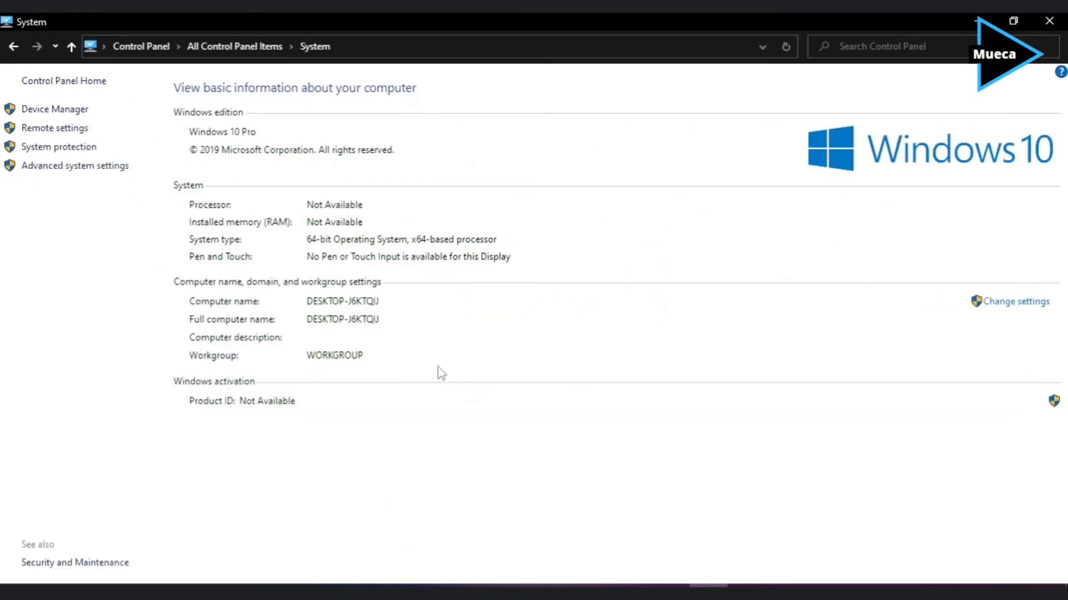
left_click(65, 168)
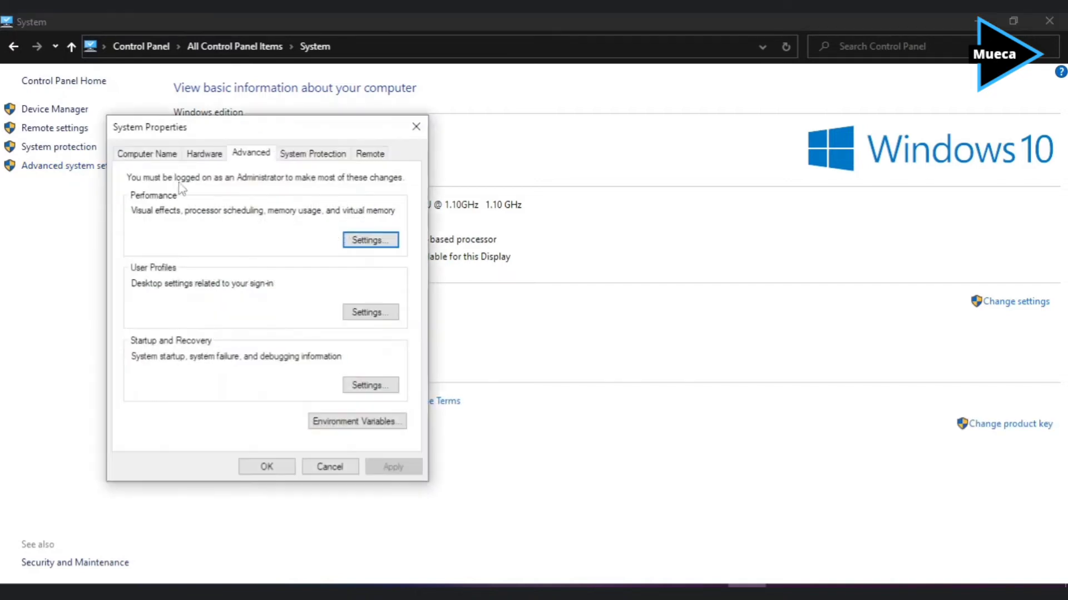
left_click(356, 422)
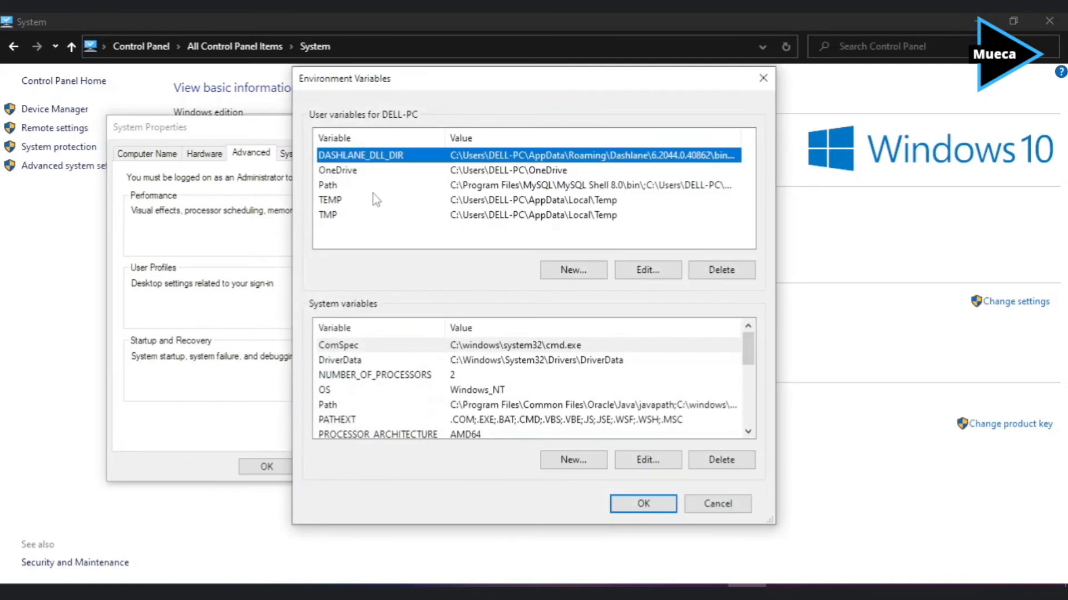
Open the user Path variable for editing and minimize the System window.
left_click(380, 185)
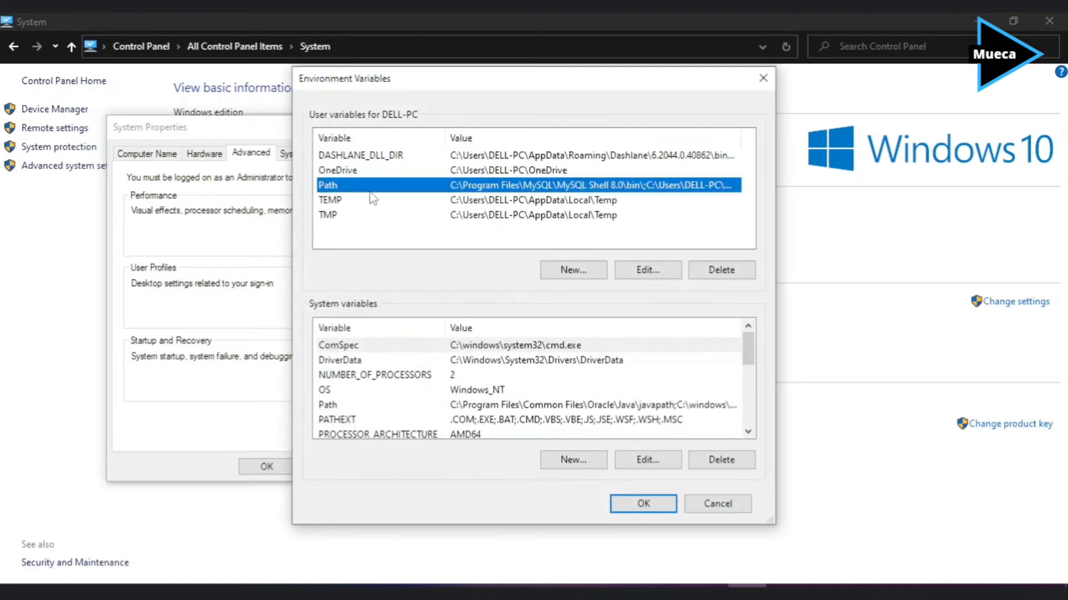
left_click(637, 272)
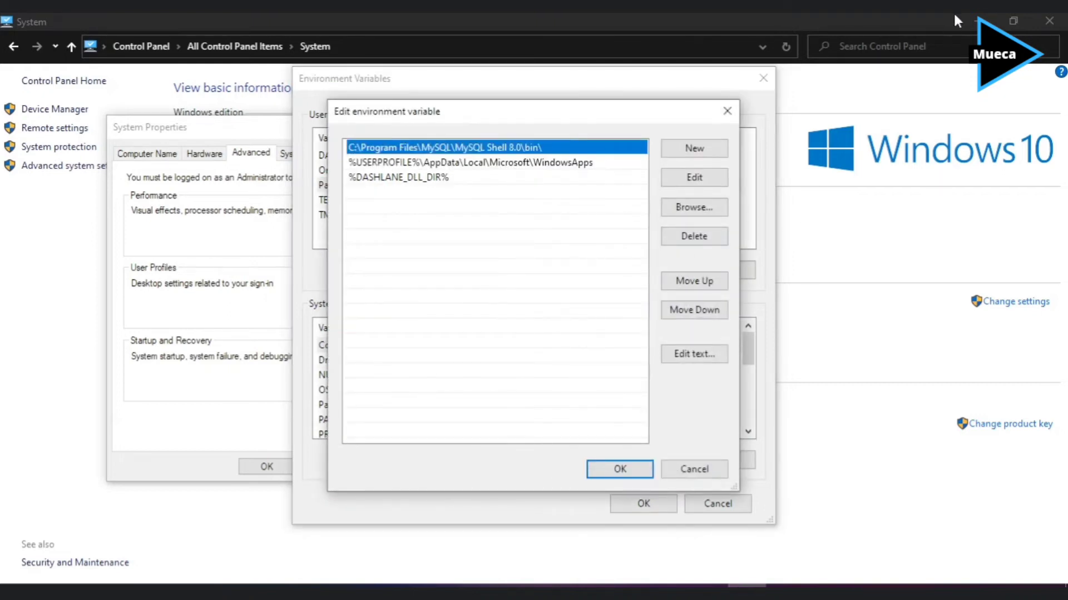
left_click(977, 21)
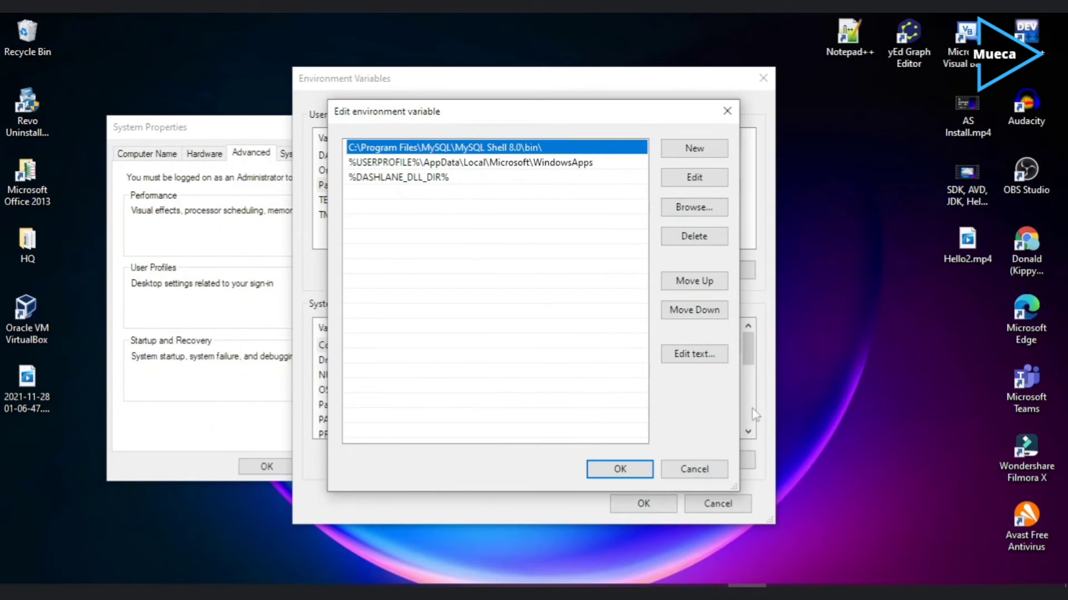
left_click(594, 593)
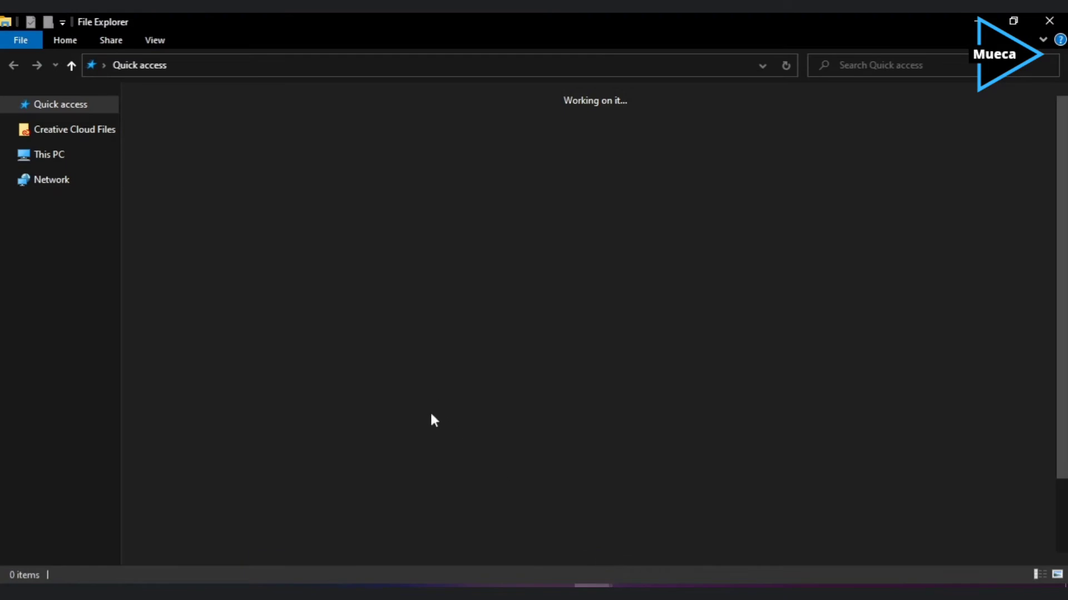
Browse to C:\Program Files\Java\jdk-17.0.1\bin and copy its full path from the address bar.
left_click(74, 307)
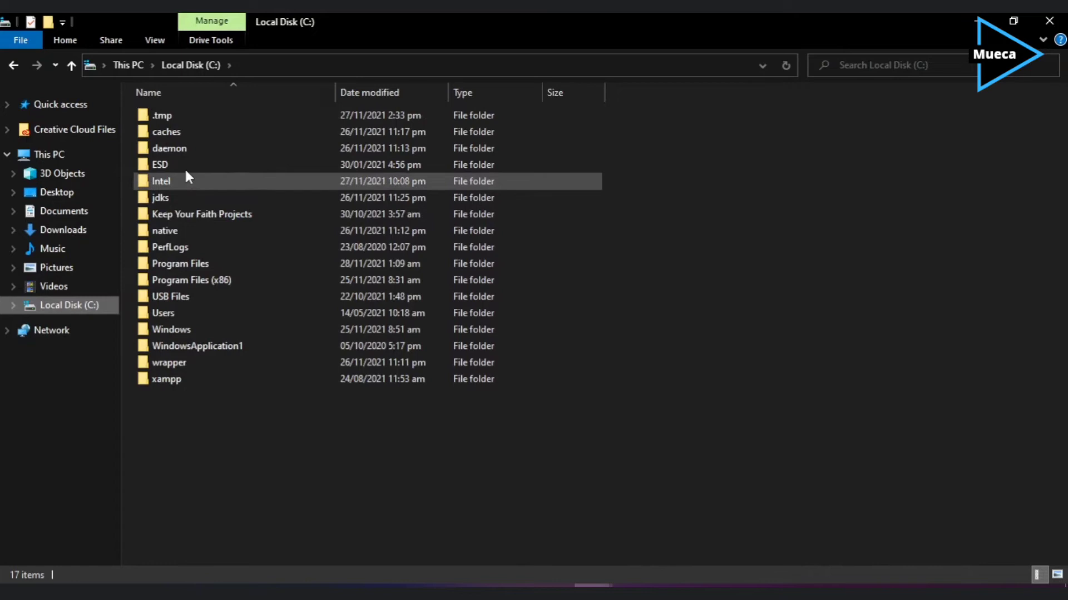
double_click(186, 264)
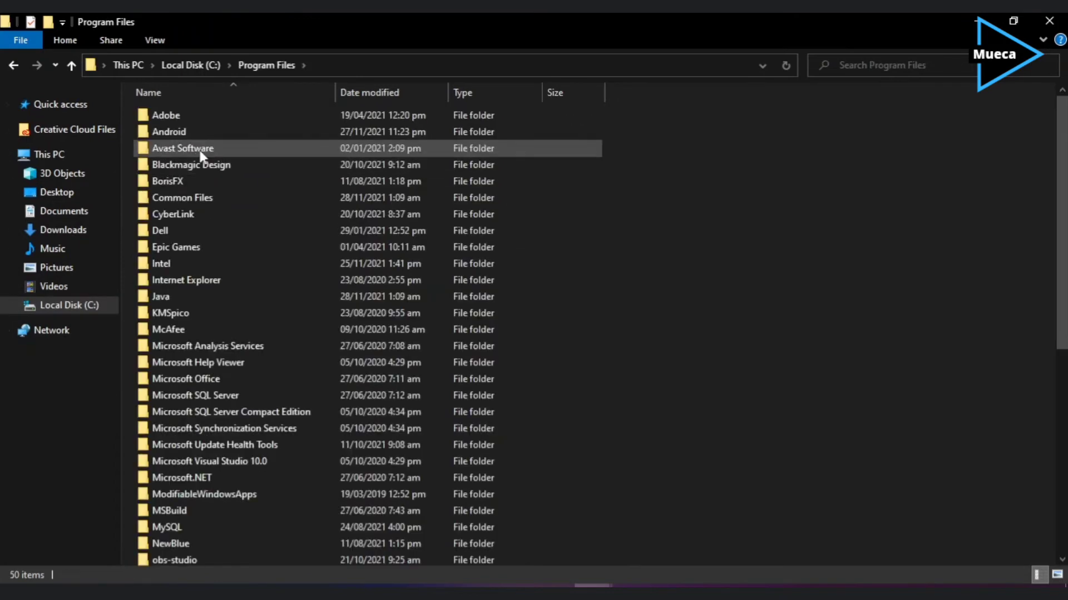
scroll(178, 341, "down", 1)
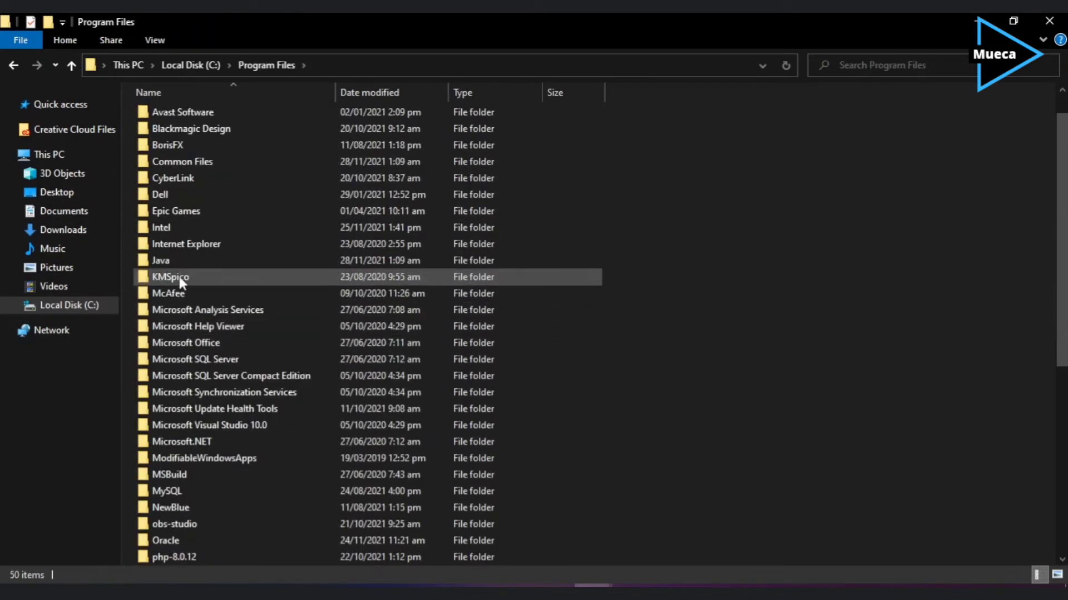
double_click(177, 261)
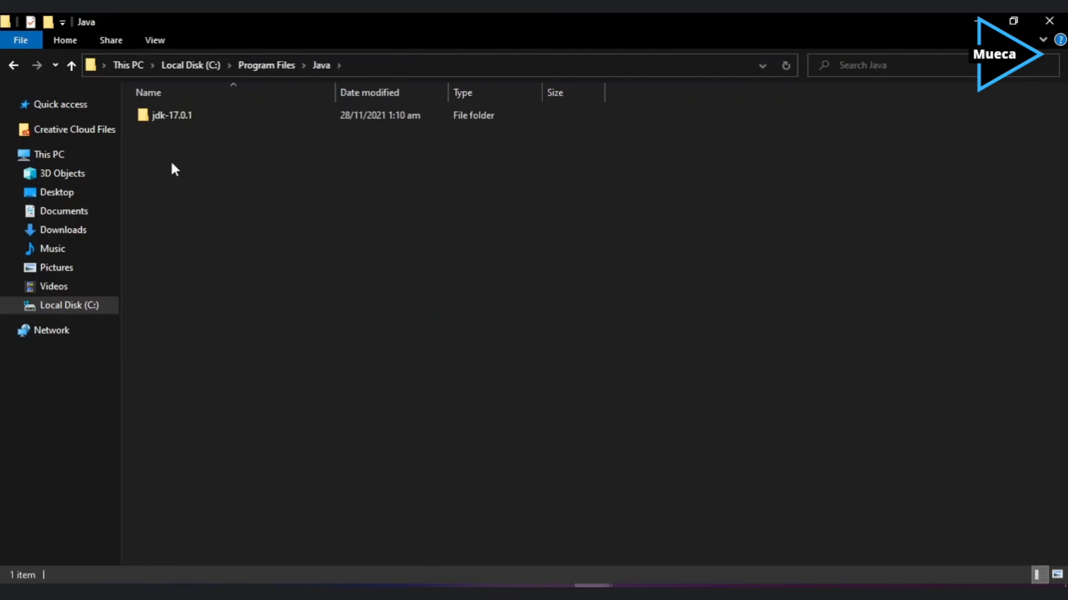
double_click(167, 115)
double_click(170, 115)
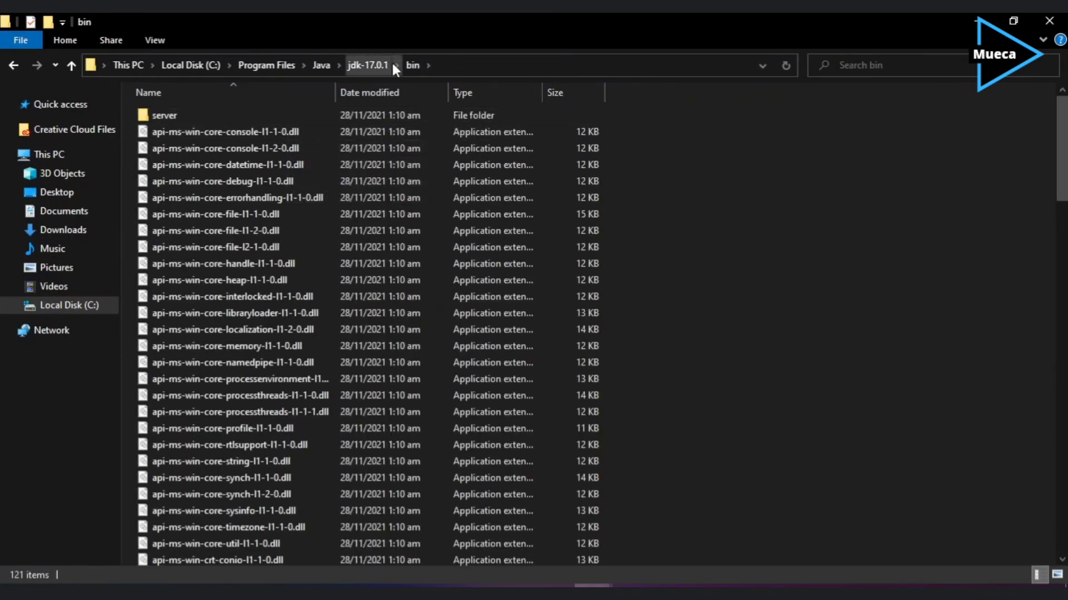
left_click(482, 61)
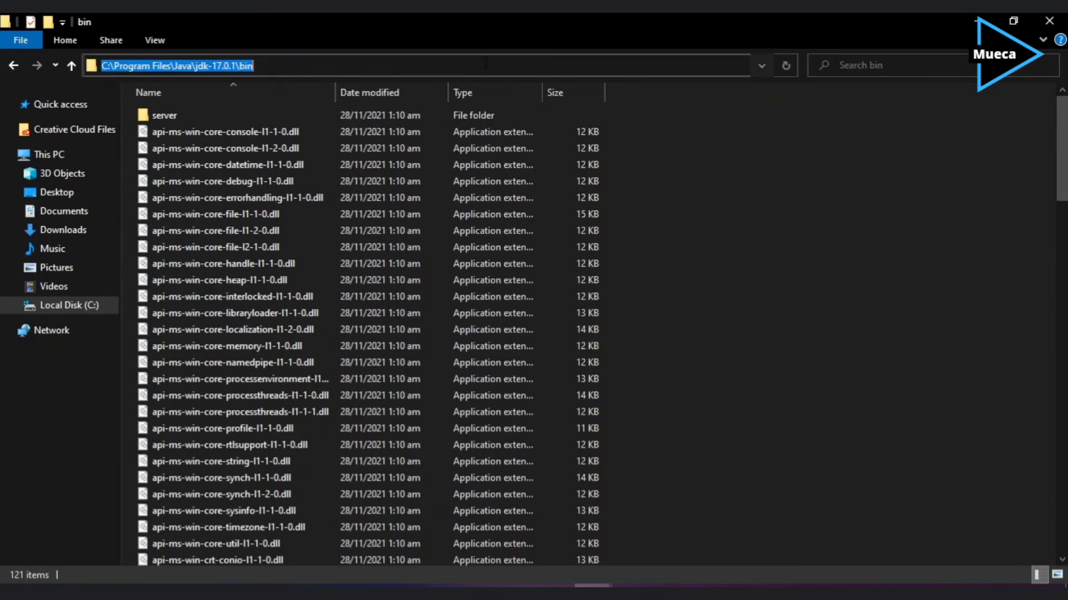
right_click(418, 66)
left_click(464, 114)
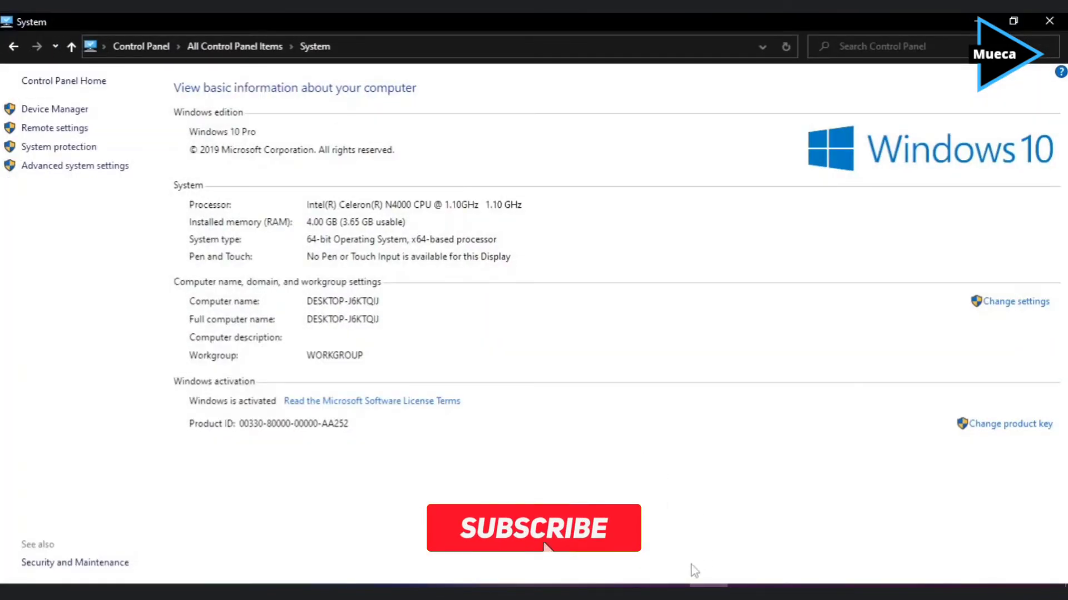
Add C:\Program Files\Java\jdk-17.0.1\bin as a new entry in the user Path.
mouse_move(747, 590)
left_click(745, 566)
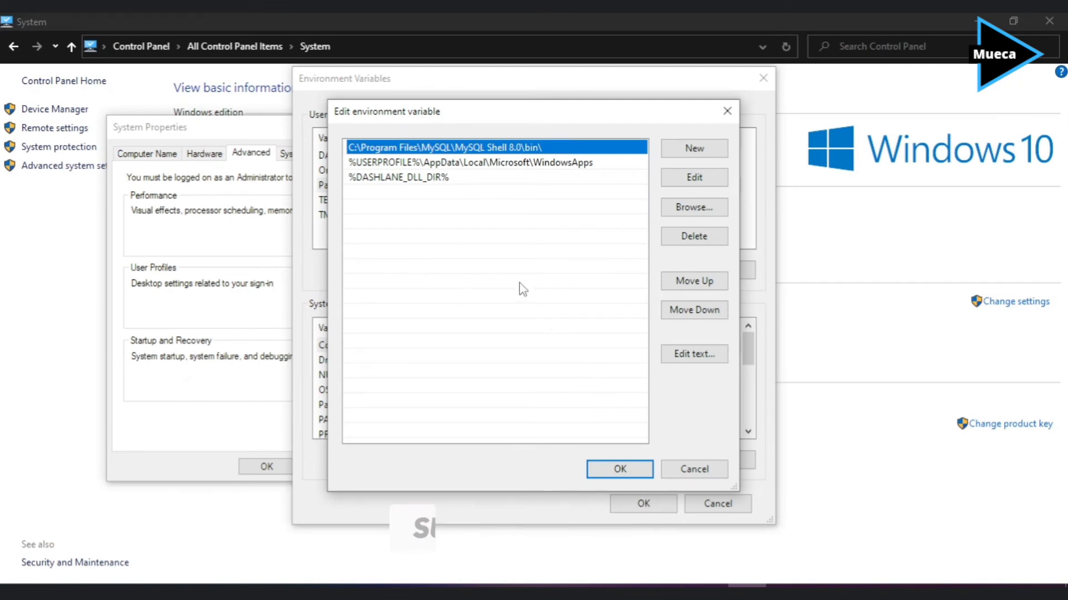
left_click(385, 192)
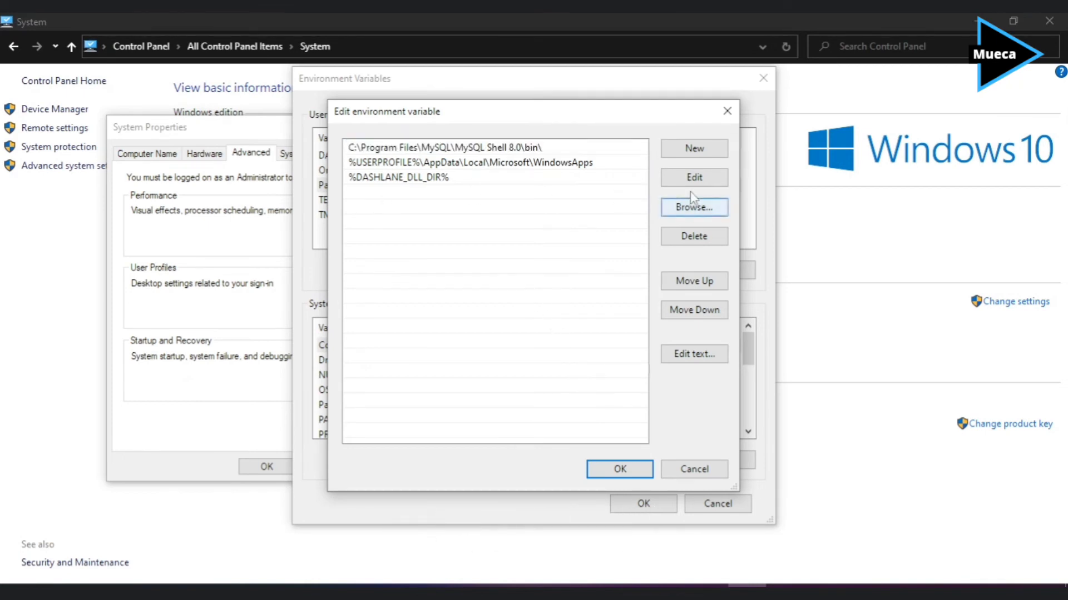
left_click(695, 150)
key("ctrl+v")
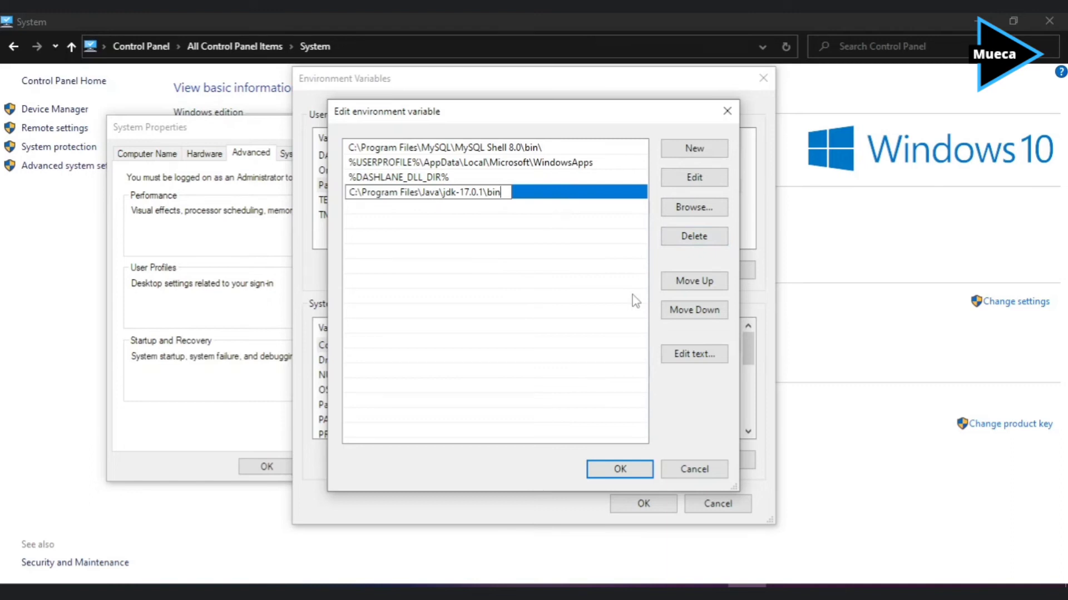
left_click(615, 469)
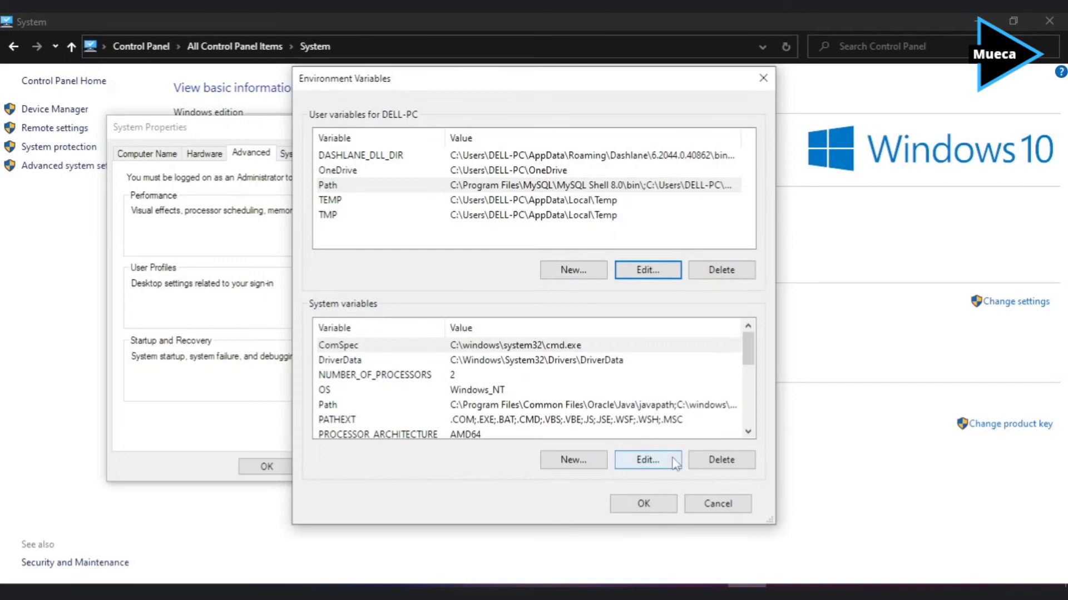
Confirm the Environment Variables and System Properties dialogs, then minimize the remaining windows.
left_click(644, 504)
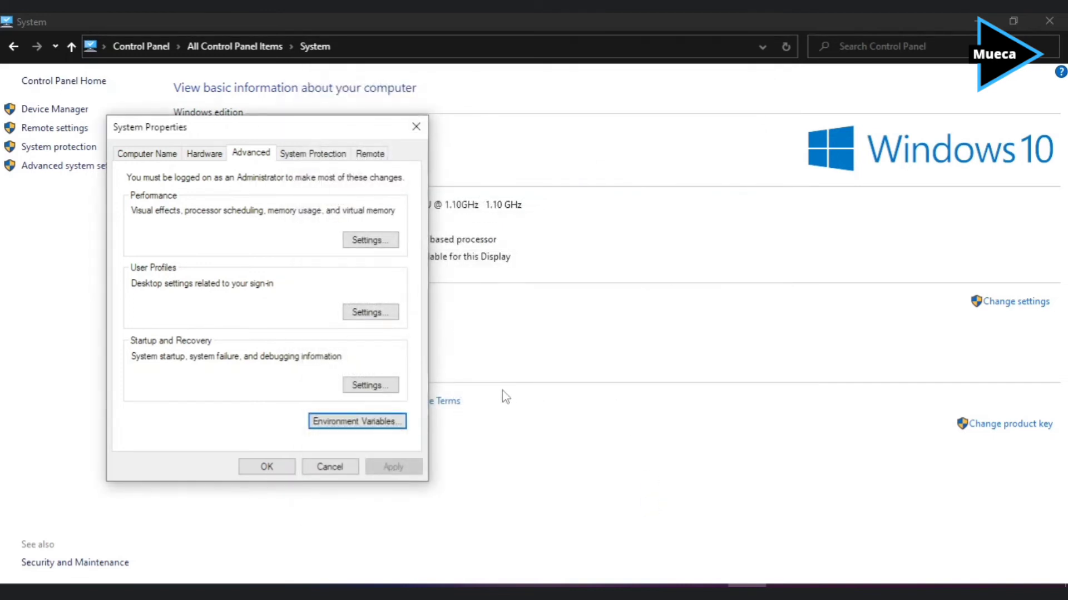
left_click(281, 470)
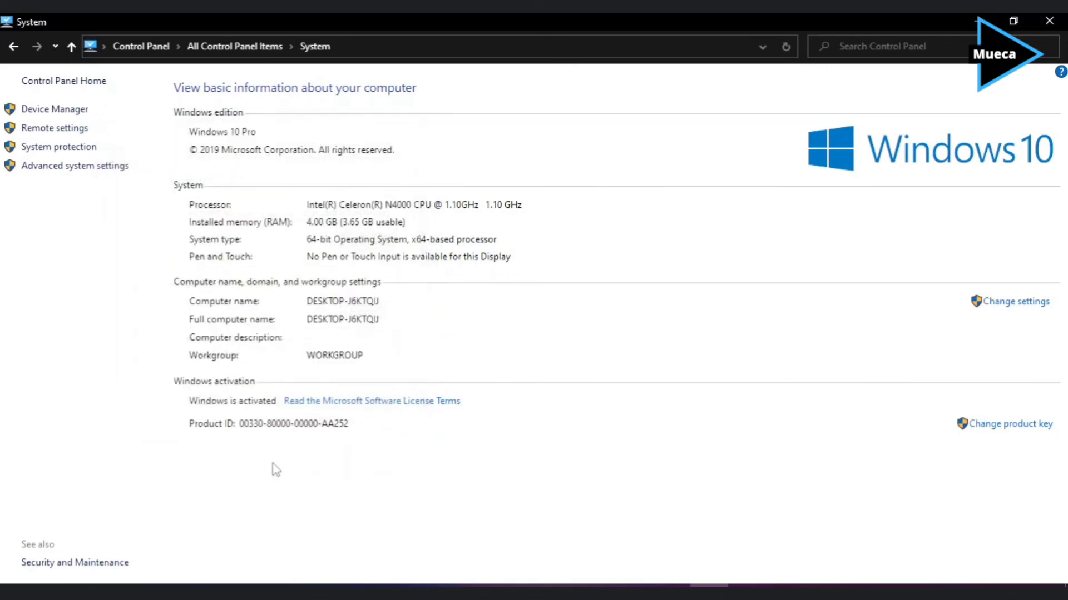
left_click(980, 21)
left_click(980, 22)
left_click(979, 21)
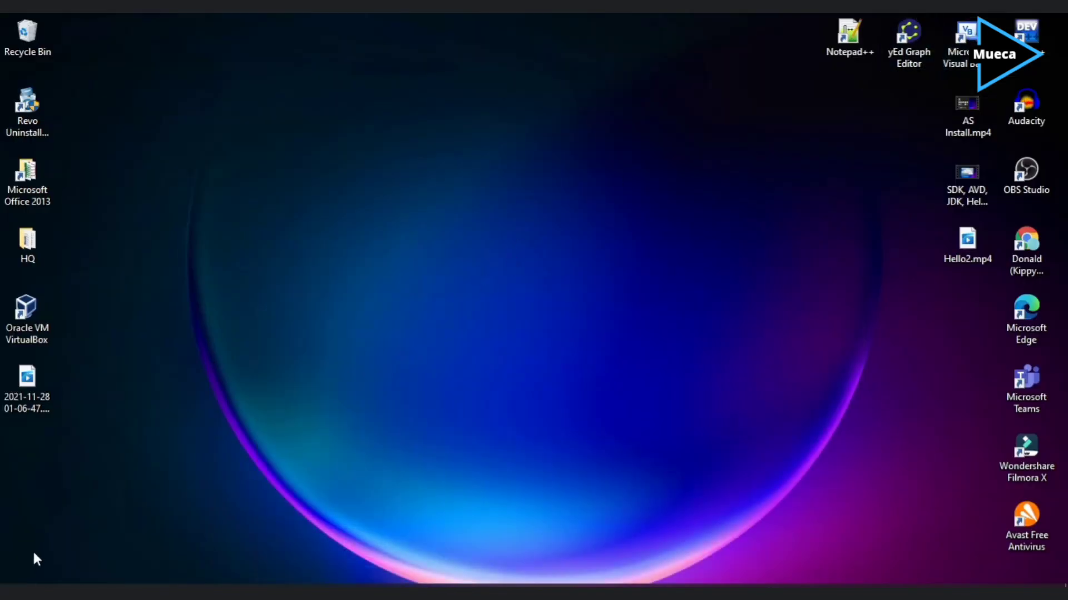
Open Command Prompt from Start search and run java -version.
type("c")
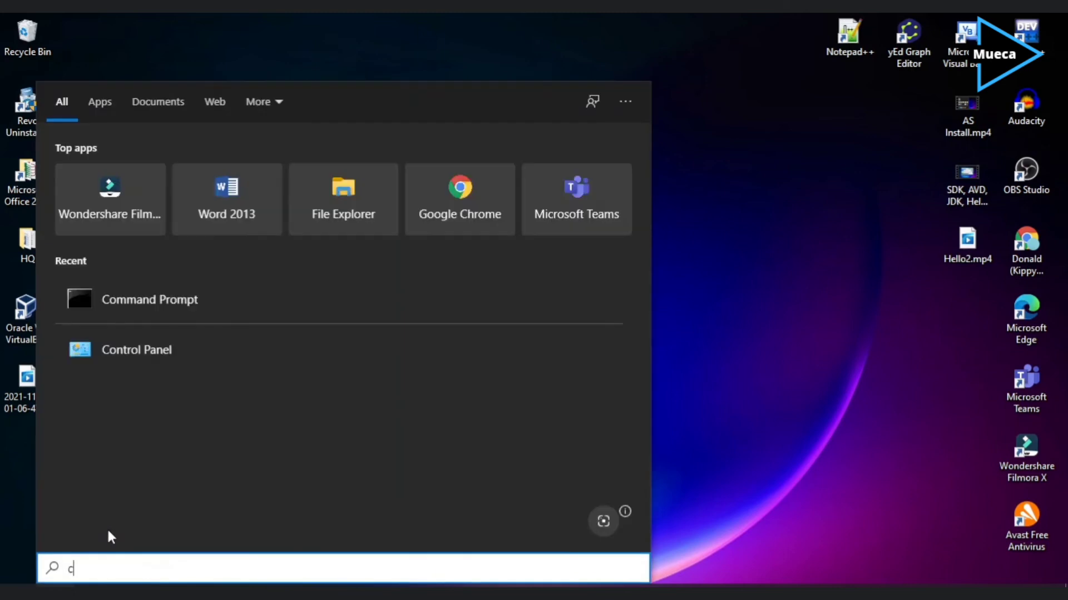
left_click(145, 185)
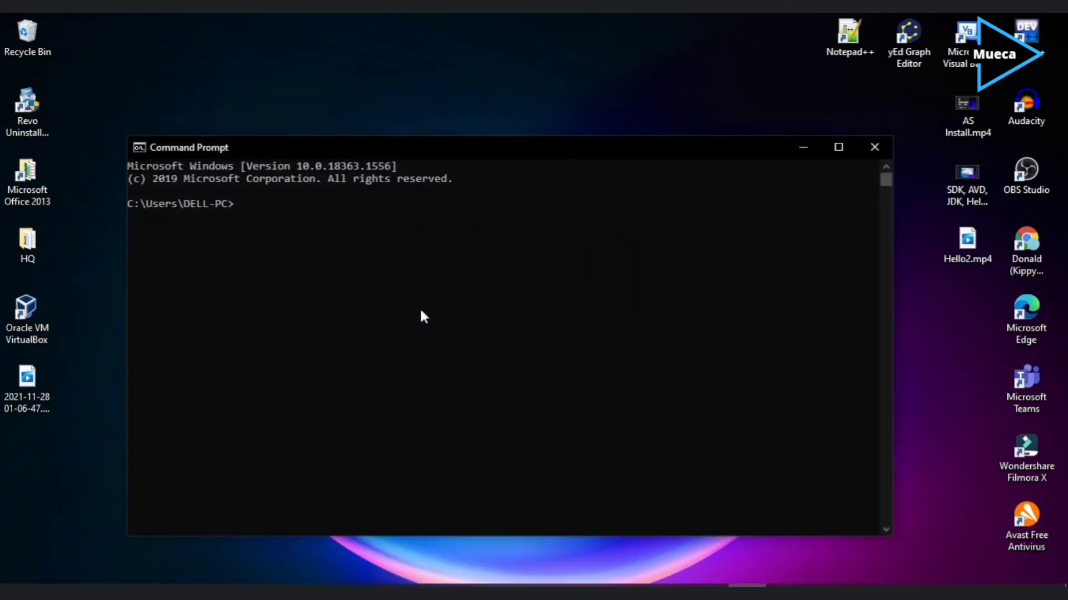
type("java -version")
key("Return")
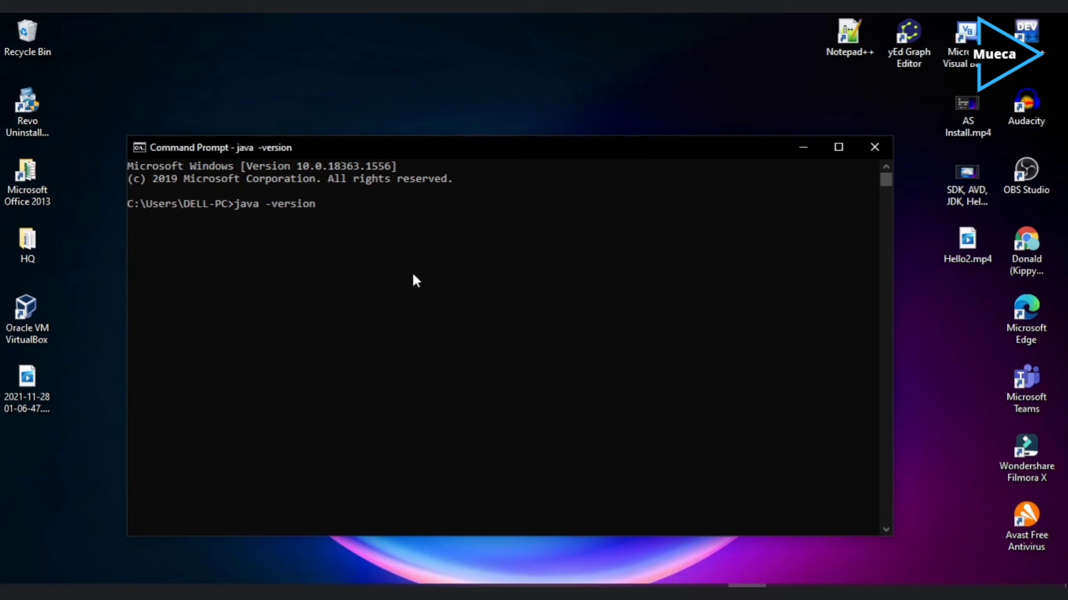